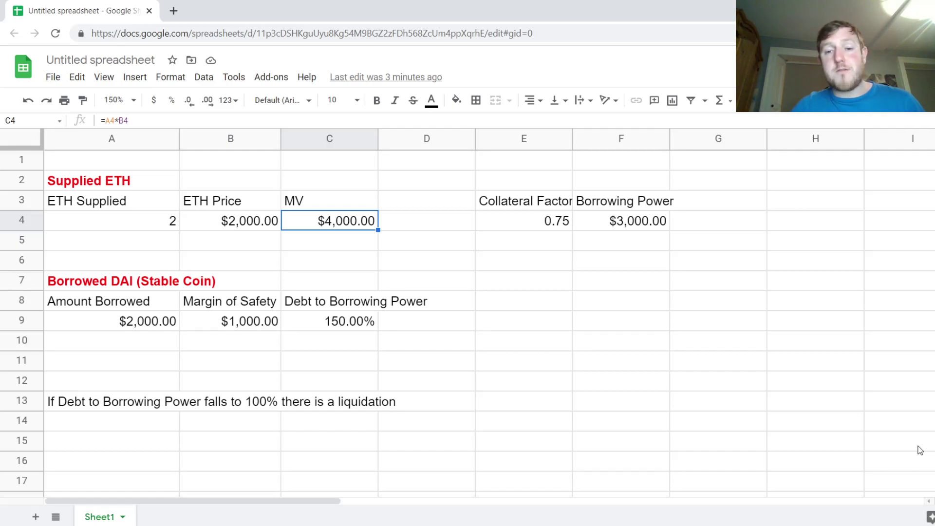
- Review the supplied ETH's collateral factor and borrowing power, and the borrowed DAI amount with its margin of safety formula
key(Right)
key(Right)
key(Right)
key(Right)
key(Left)
key(Left)
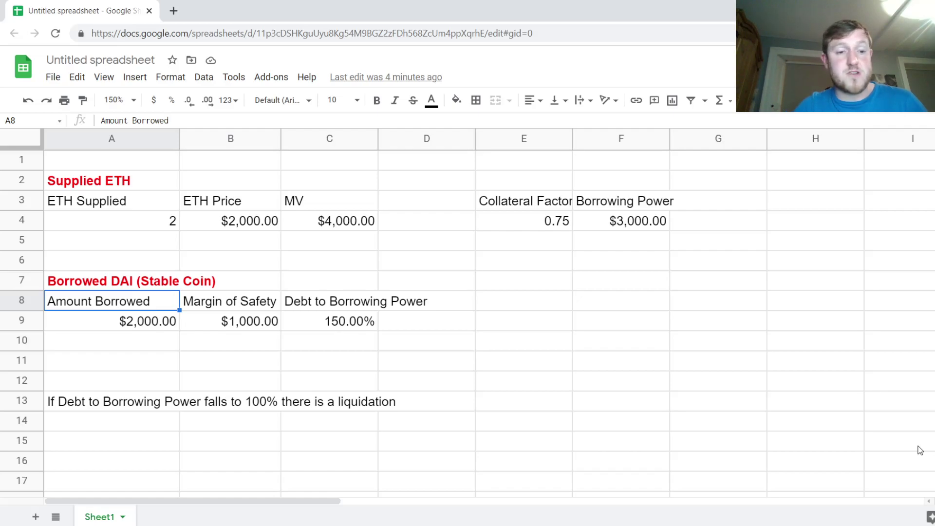
key(Down)
key(Right)
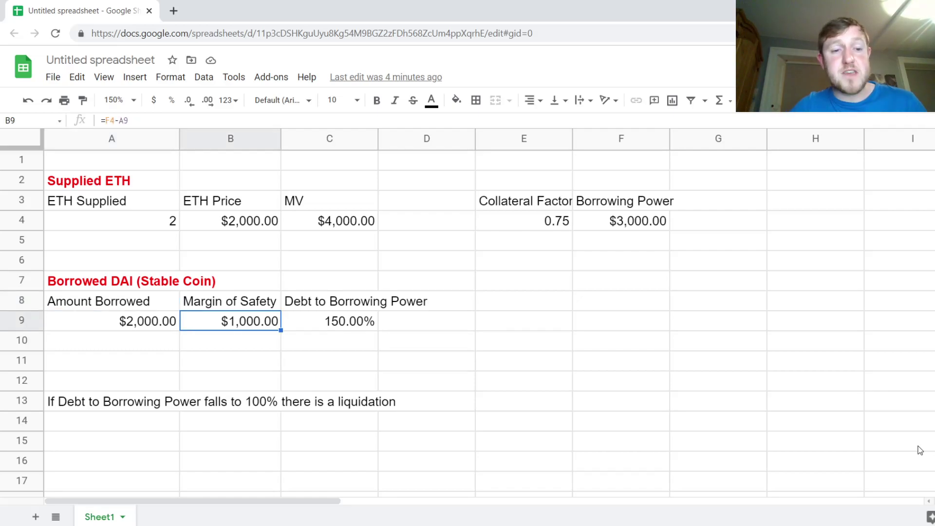
key(Left)
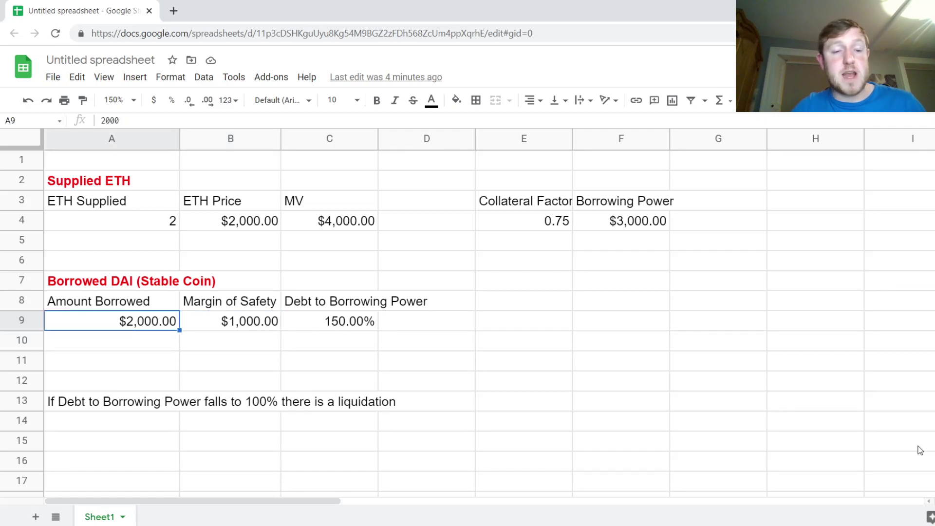
- Compare the borrowed DAI amount in A9 with the borrowing power of the supplied ETH
key(Up)
key(Right)
key(Right)
key(Right)
key(Right)
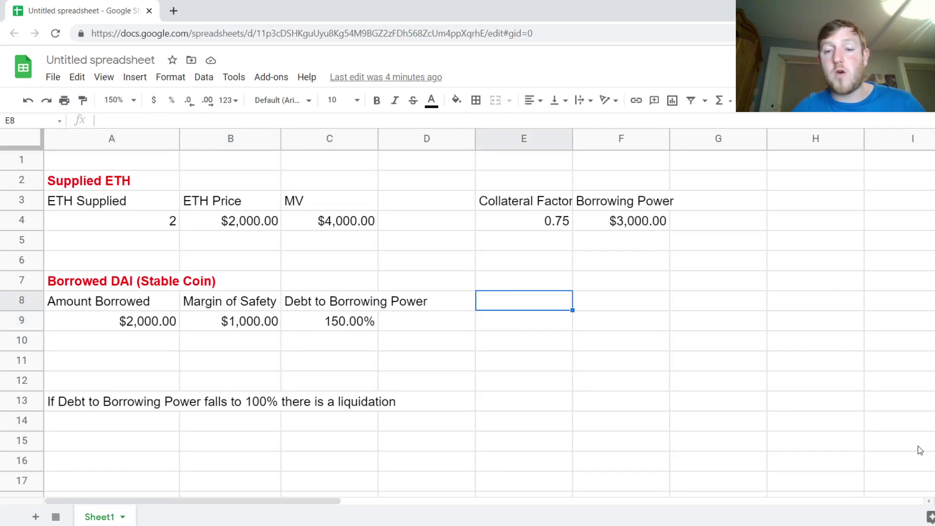
key(Up)
key(Up)
key(Down)
key(Left)
key(Left)
key(Left)
key(Down)
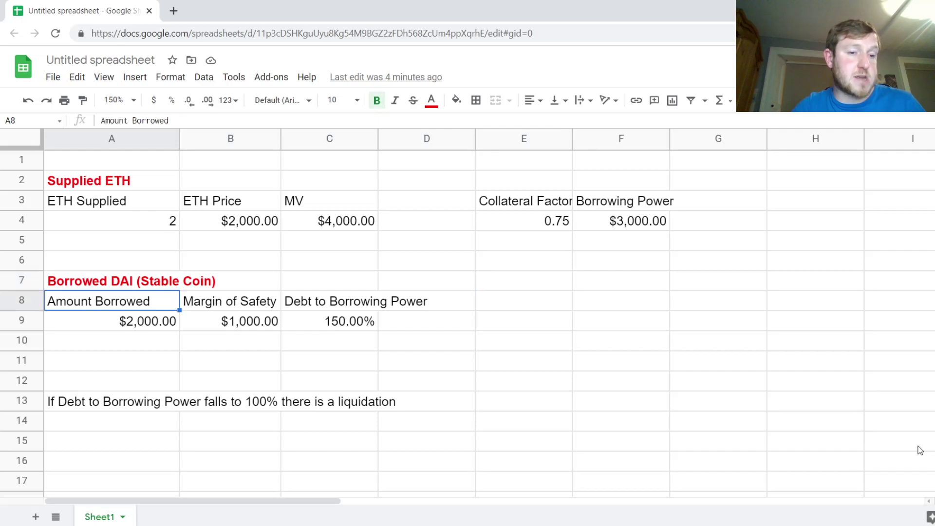
- Examine the Margin of Safety in B9 and the formula behind Debt to Borrowing Power in C9
key(Down)
key(Right)
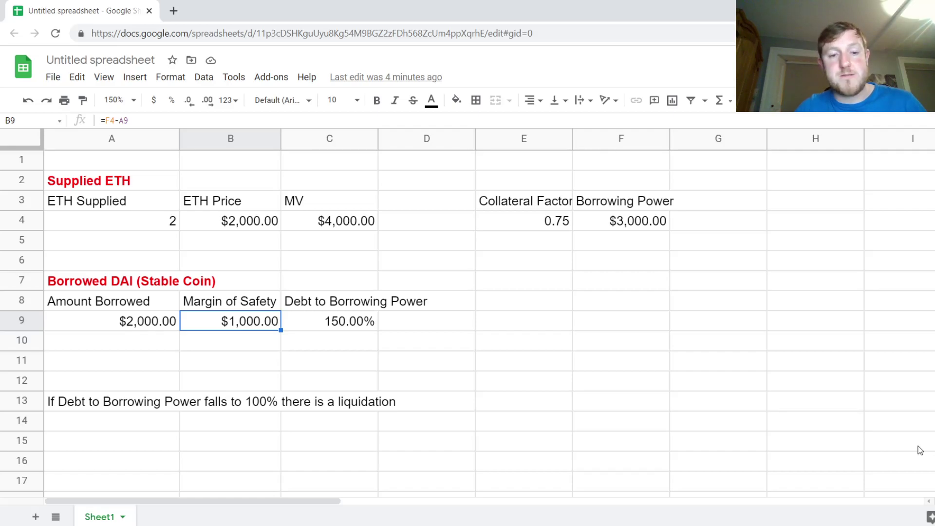
key(Right)
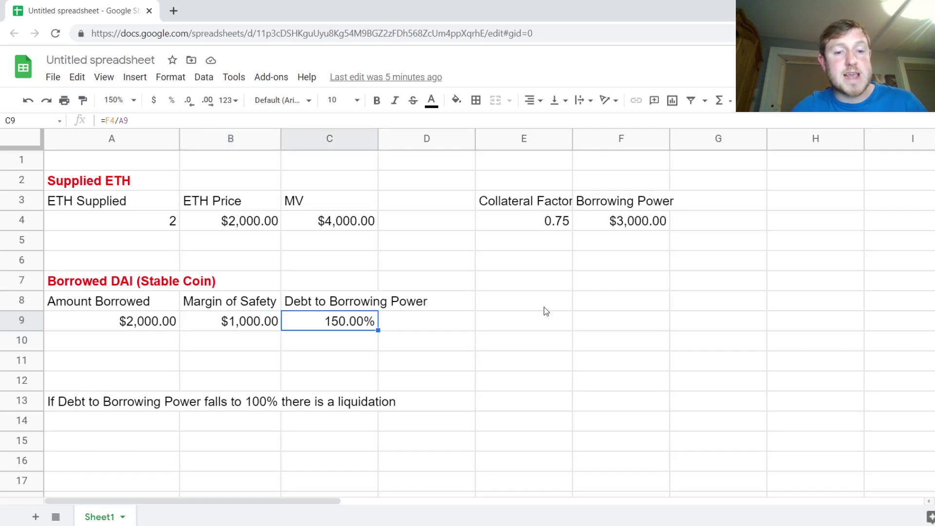
click(119, 120)
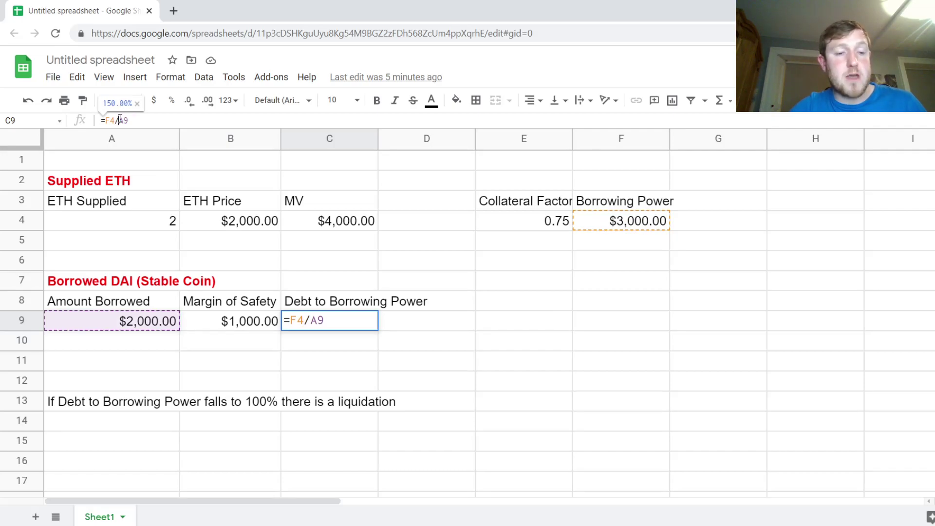
key(Return)
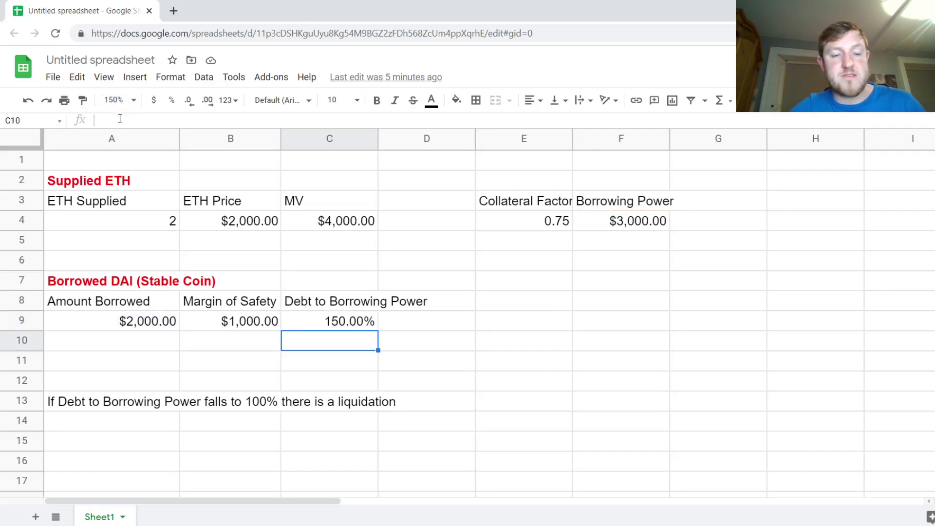
key(Up)
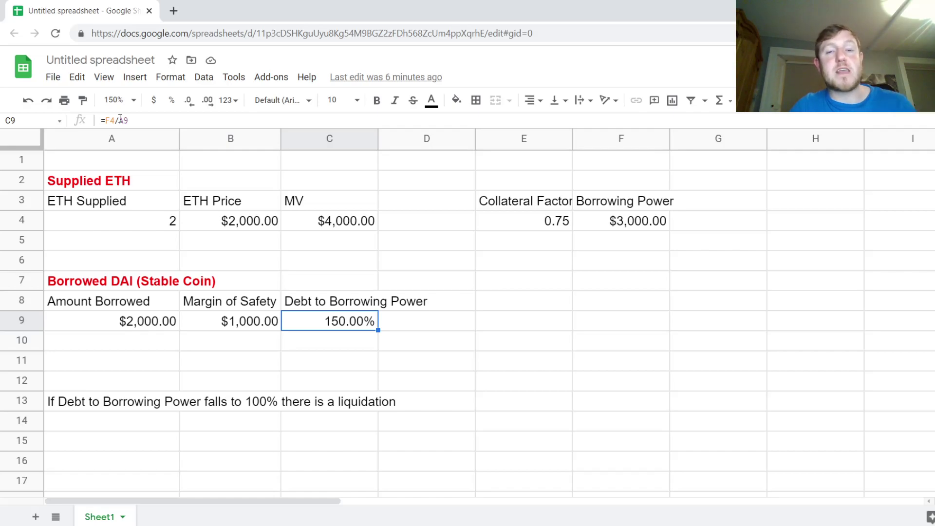
- Set the ETH Price in B4 to 1300
key(Up)
key(Up)
key(Up)
key(Up)
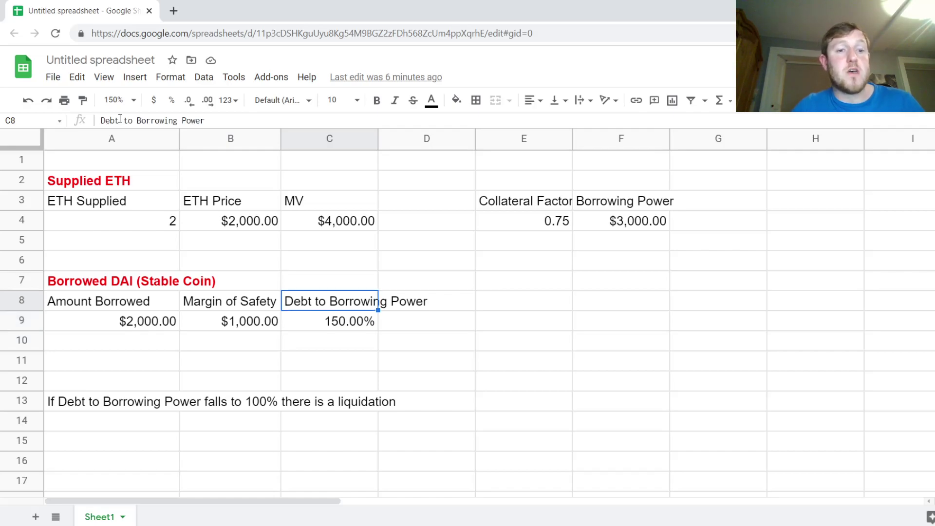
key(Left)
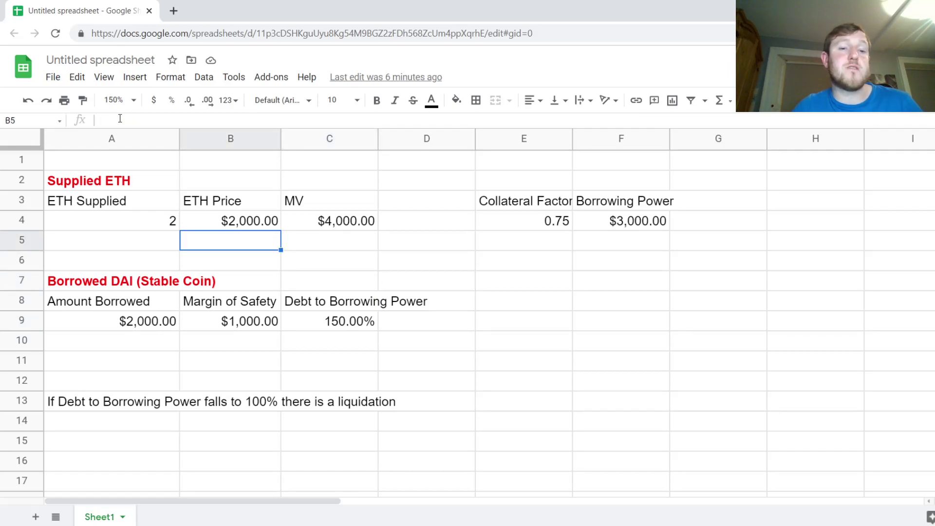
key(Up)
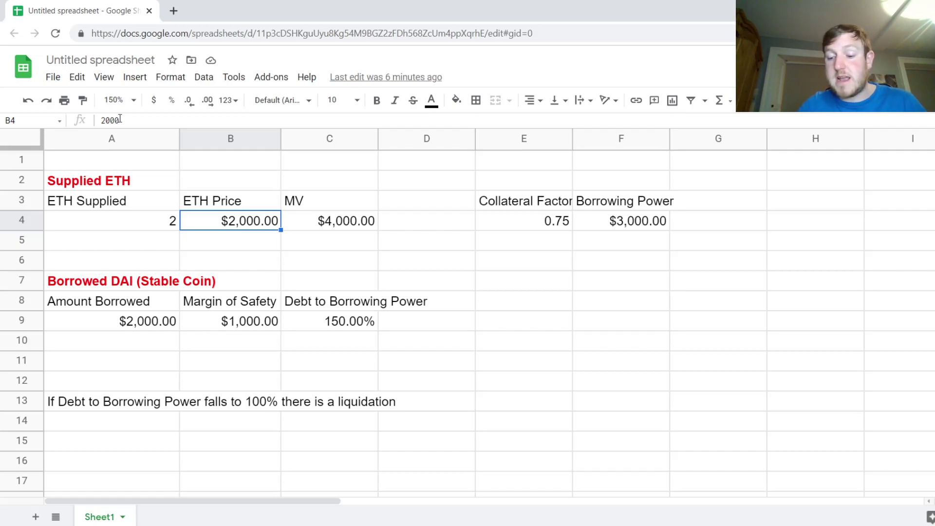
text(1300)
key(Return)
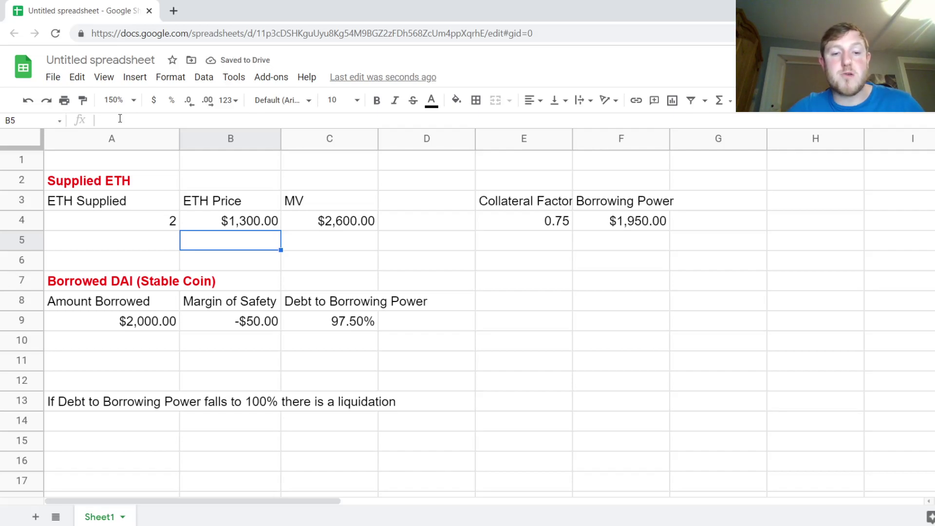
- Check the recalculated Margin of Safety in B9 and Debt to Borrowing Power in C9
key(Down)
key(Down)
key(Down)
key(Down)
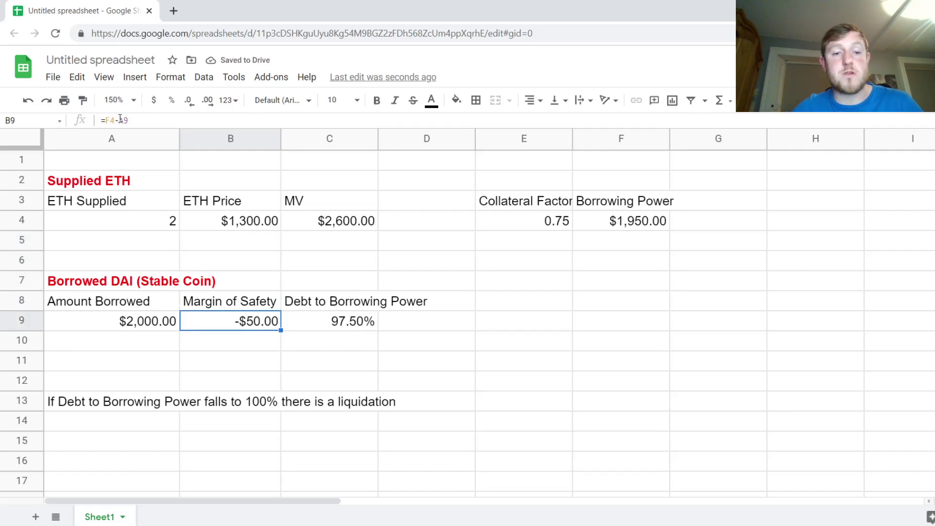
key(Right)
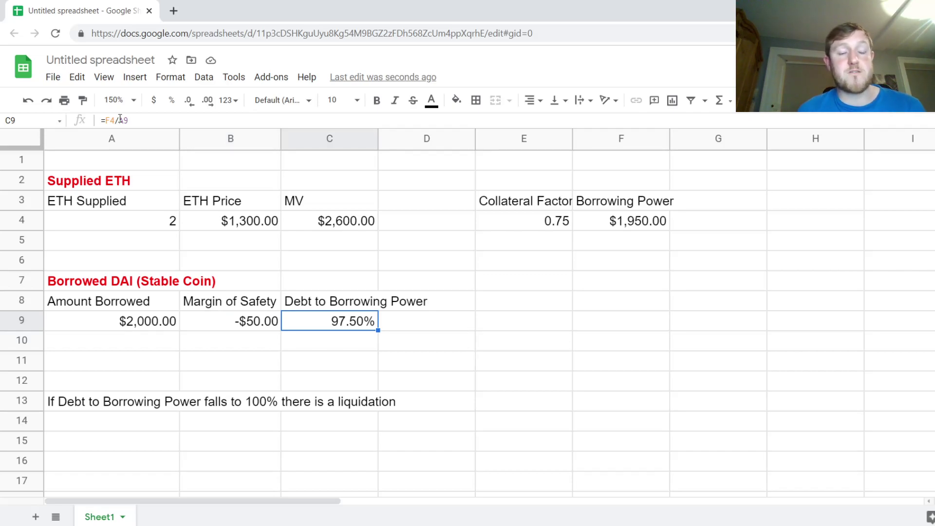
click(719, 280)
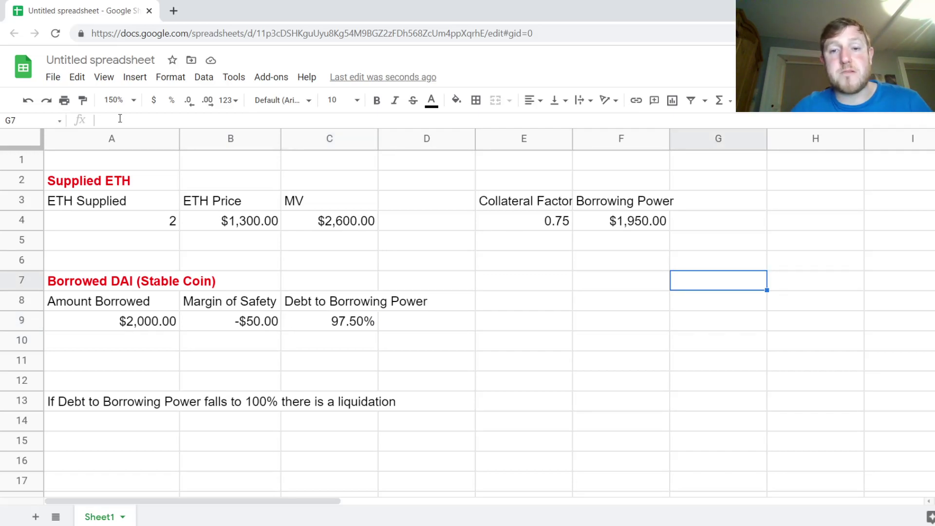
- Compare the Borrowing Power in F4 with the Amount Borrowed in A9 and the Debt to Borrowing Power ratio in C9
key(Left)
key(Up)
key(Up)
key(Up)
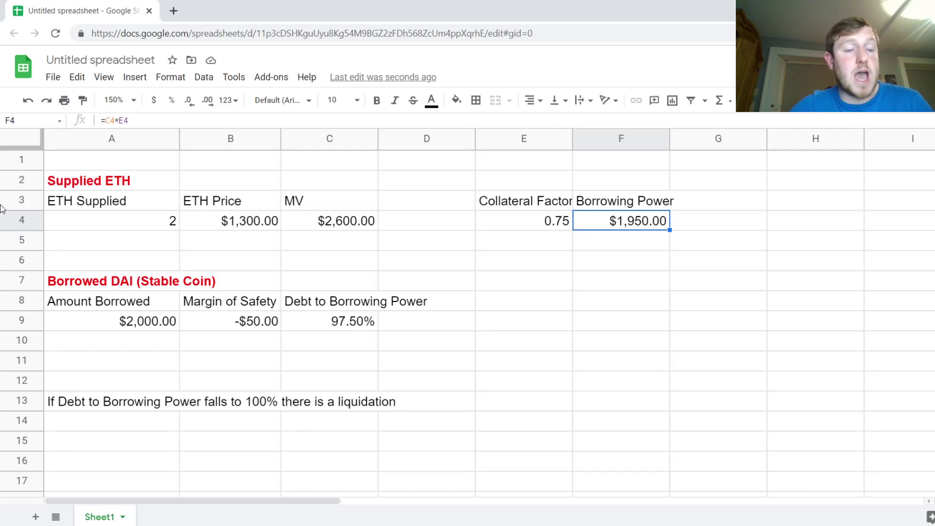
click(157, 327)
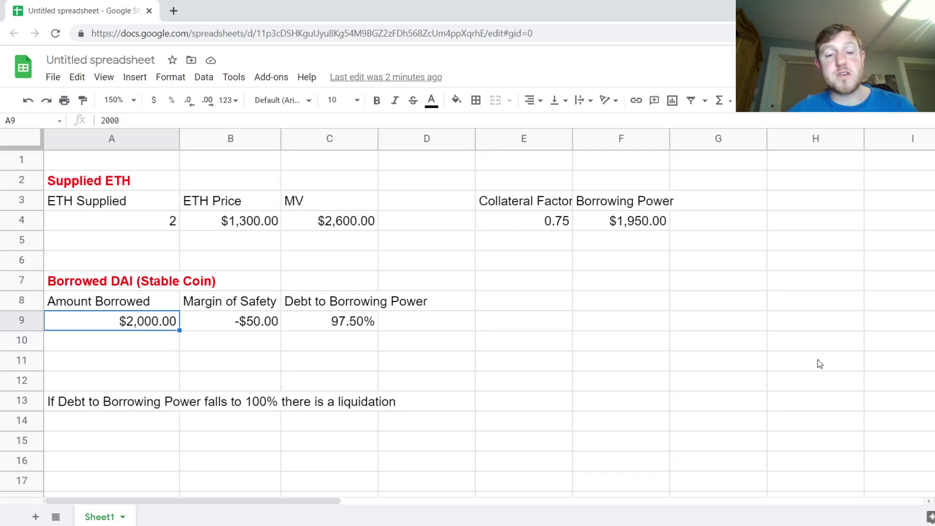
key(Right)
key(Right)
key(Down)
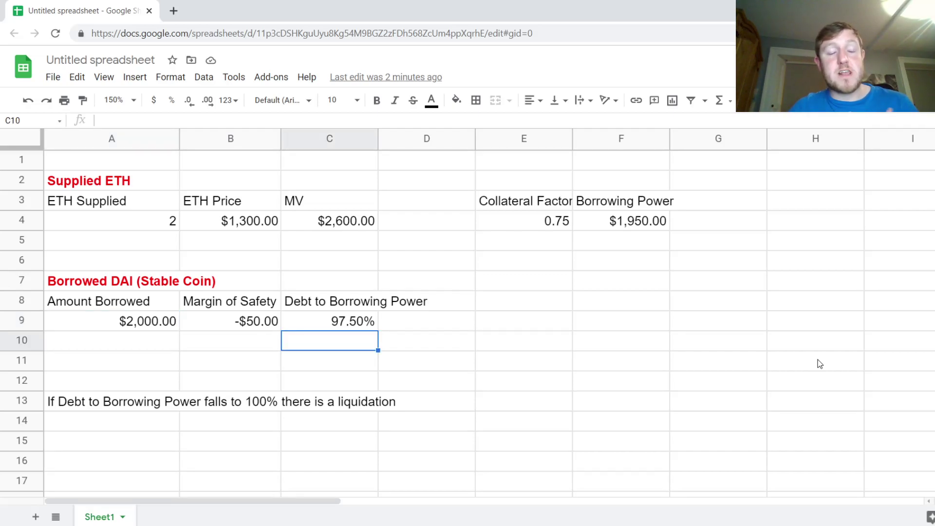
key(Up)
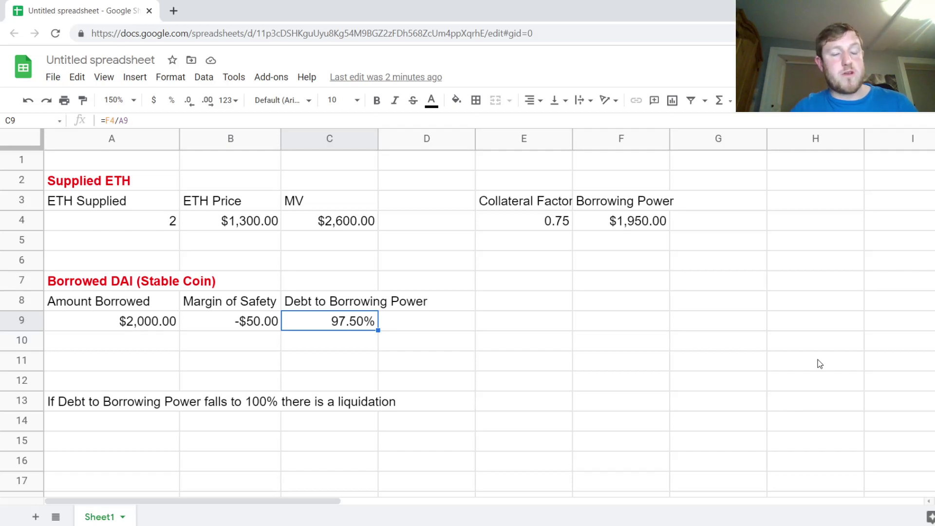
- Examine the ETH supplied, its price and the market value formula in C4
key(Up)
key(Up)
key(Up)
key(Up)
key(Left)
key(Left)
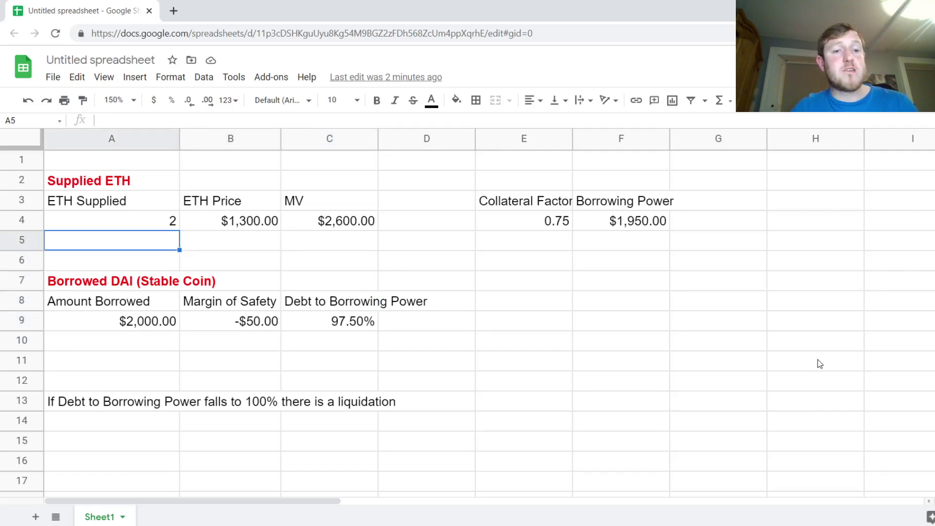
key(Up)
key(Right)
key(Right)
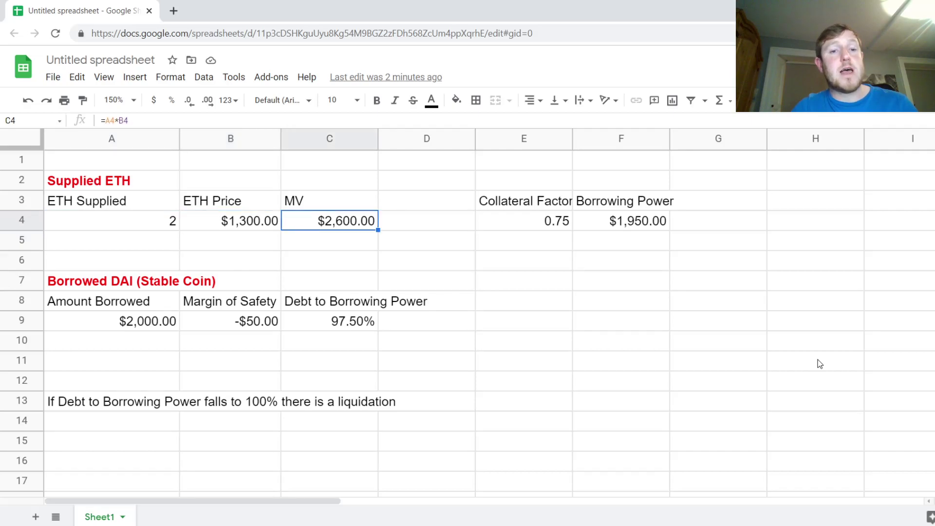
key(Down)
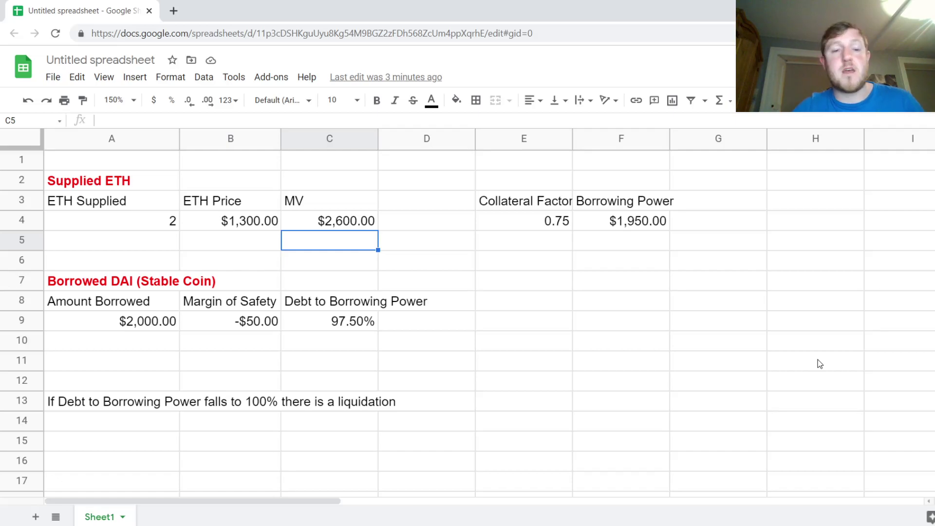
key(Up)
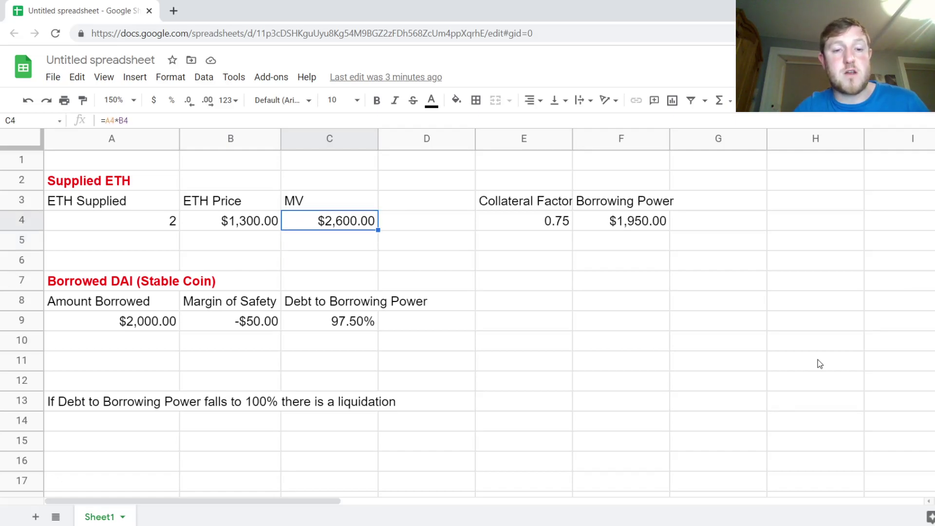